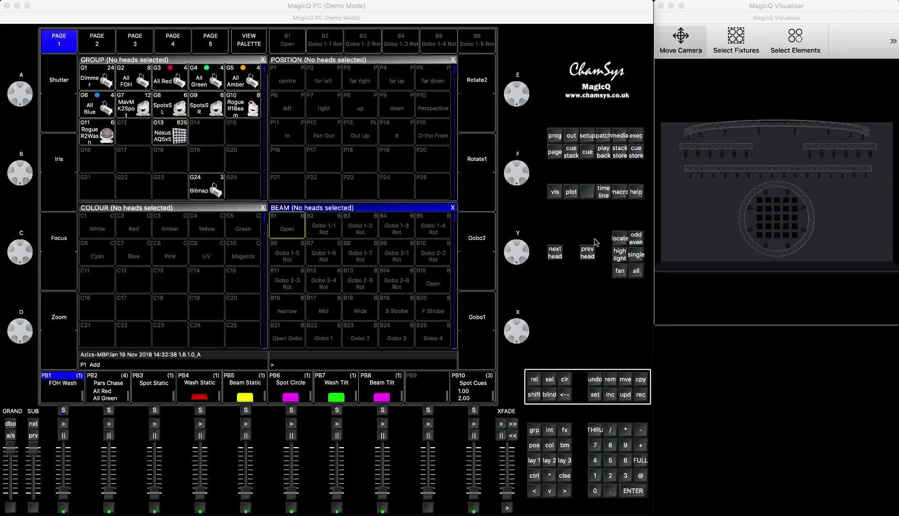
- Bring MagicQ PC into focus and open the Setup window on its Mode settings
left_click(565, 300)
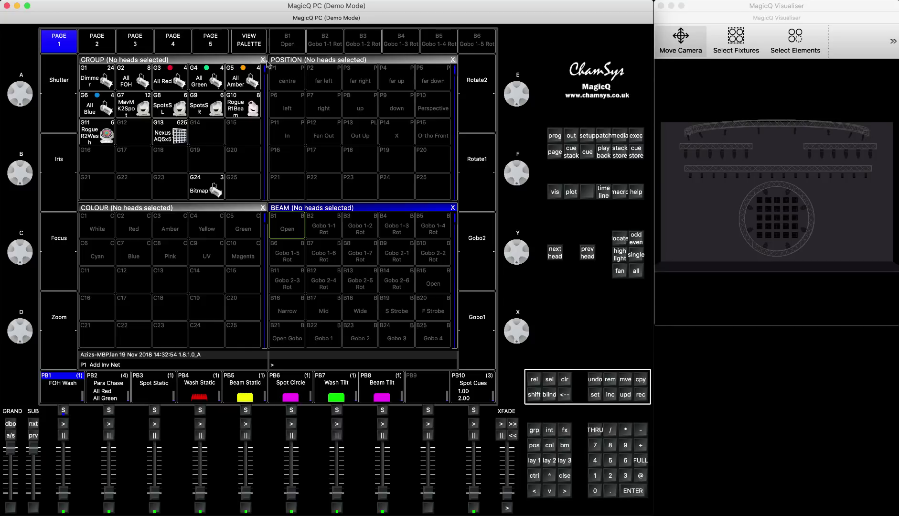
left_click(586, 136)
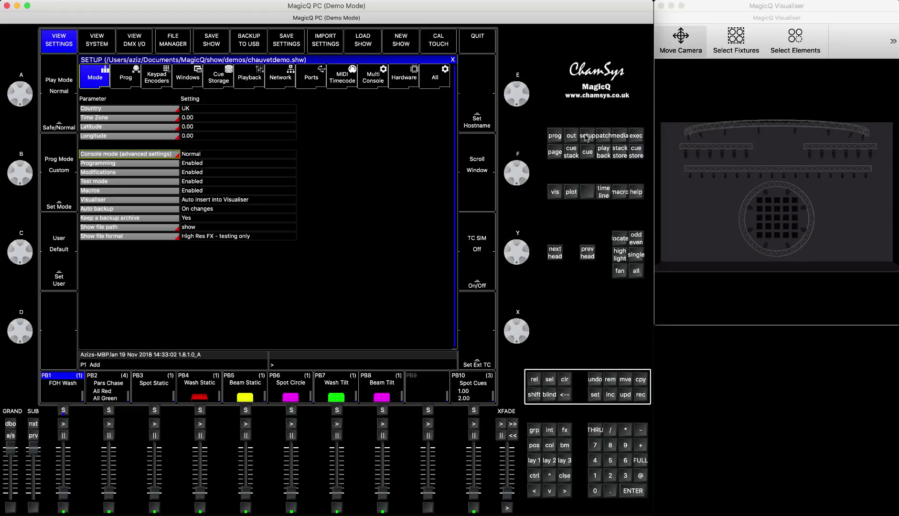
- Reload chauvetdemo.shw from the demos folder and return to the layout 1 windows
left_click(375, 50)
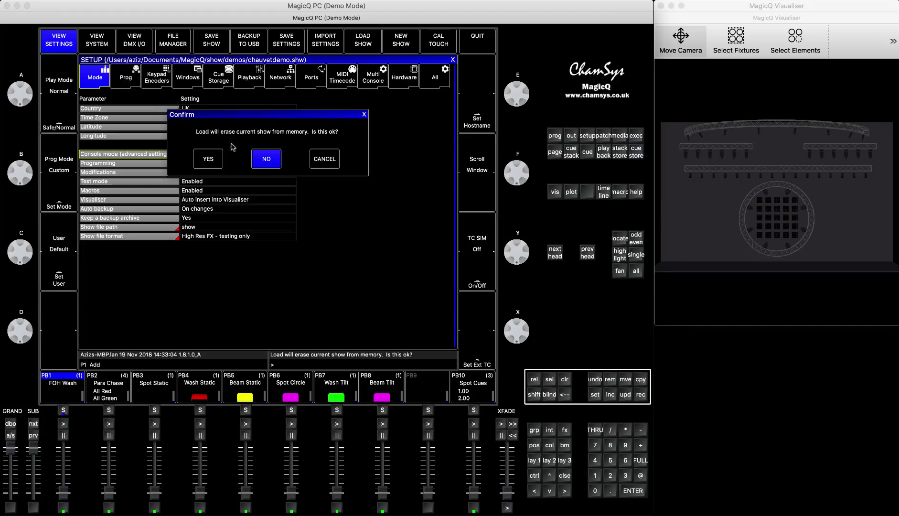
left_click(209, 159)
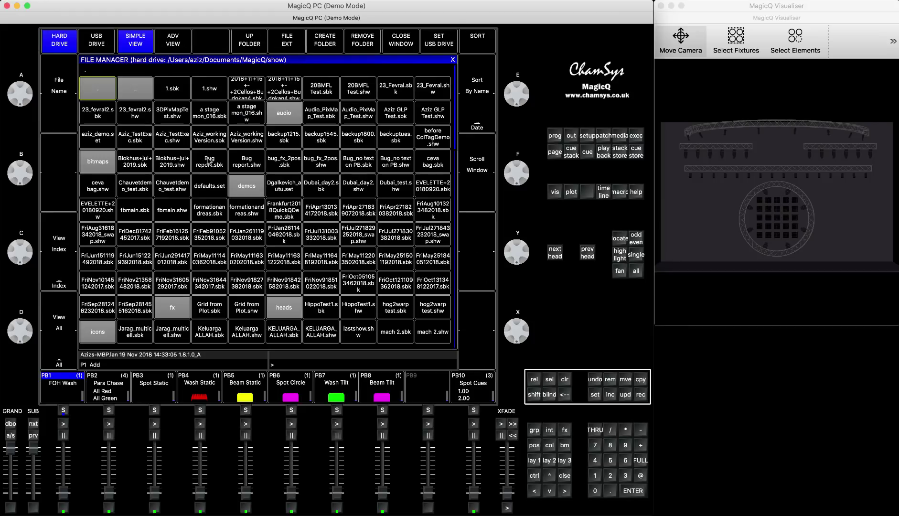
left_click(246, 188)
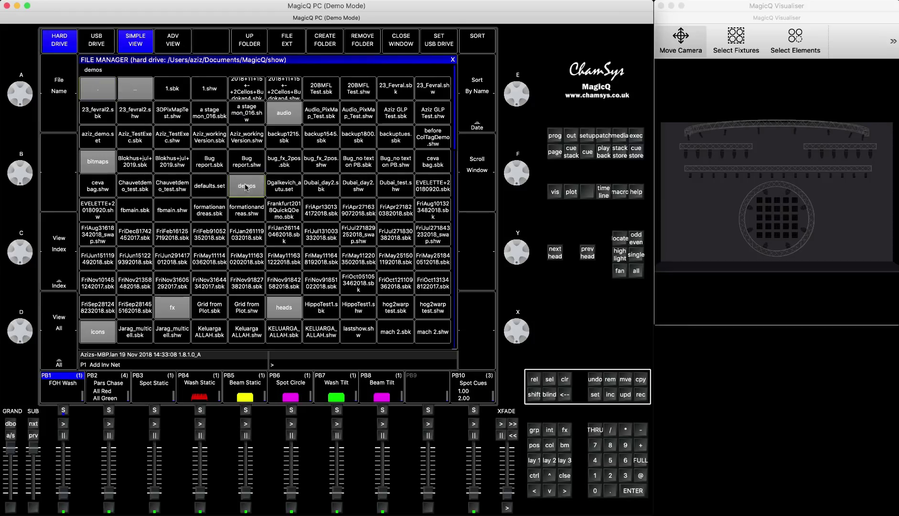
left_click(245, 187)
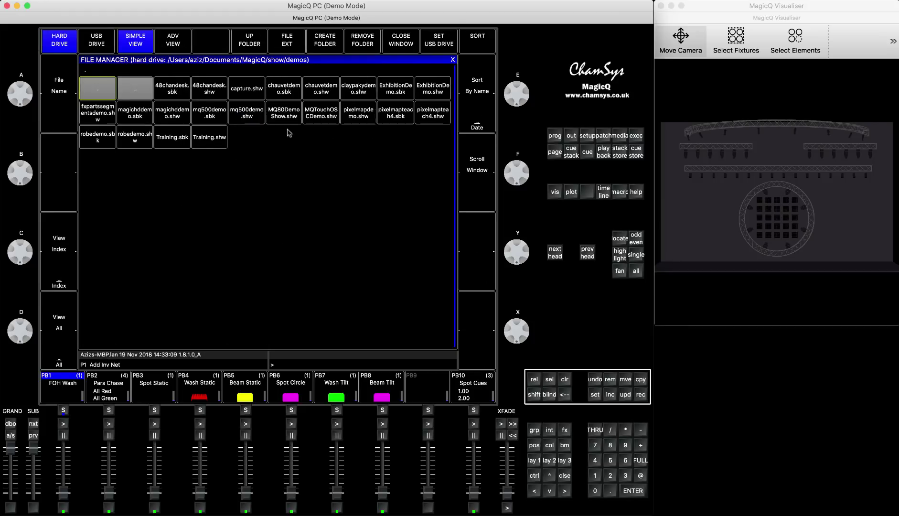
left_click(315, 95)
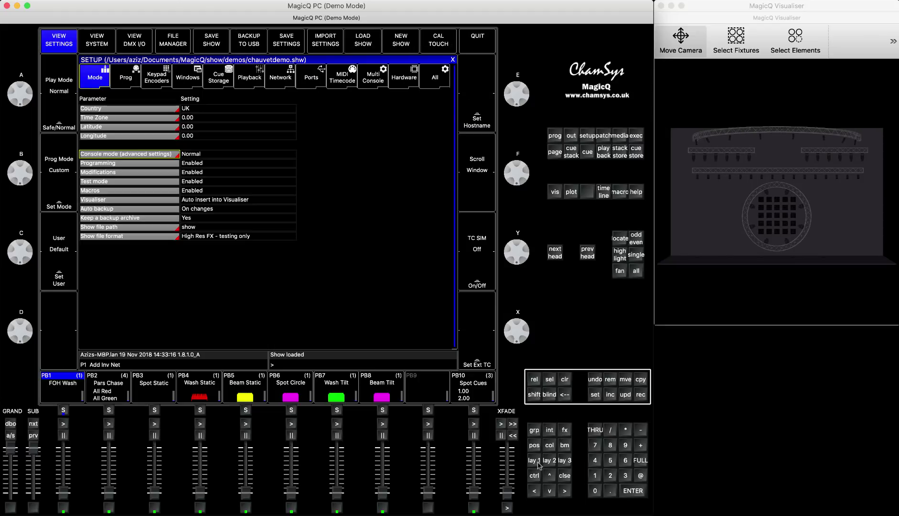
left_click(534, 461)
- Select group G7 MavMK2Spot so heads 25–36 are active
scroll(817, 215, "up", 2)
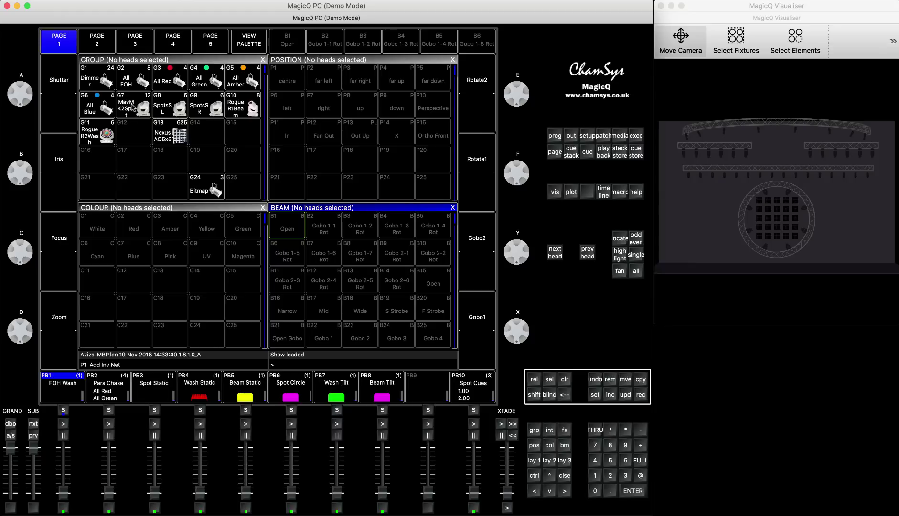
left_click(133, 107)
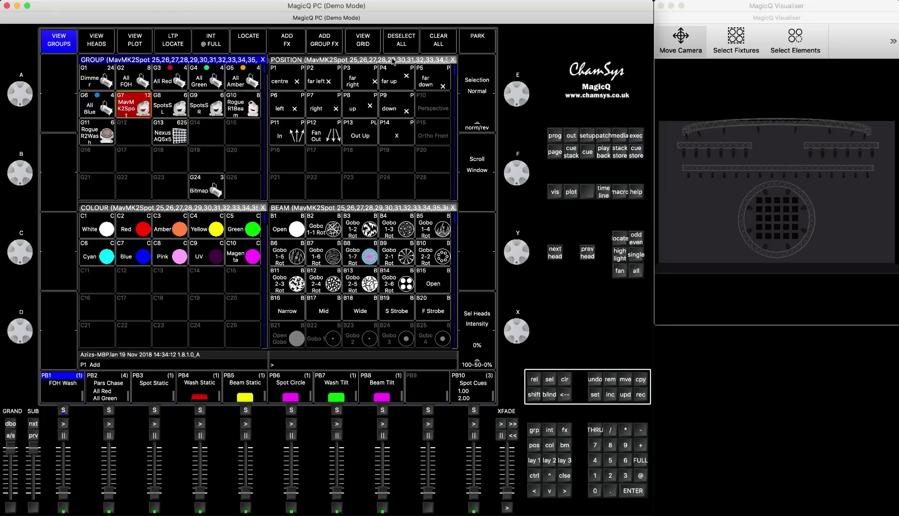
left_click(360, 43)
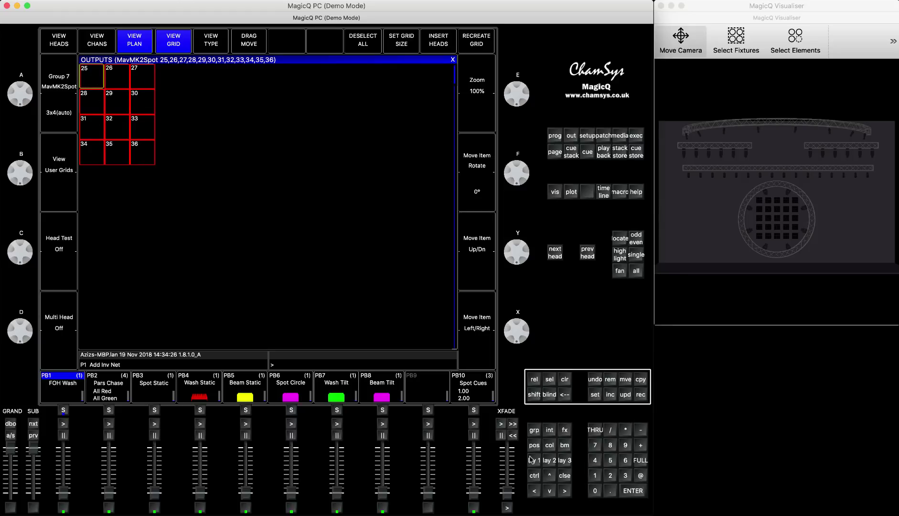
left_click(565, 477)
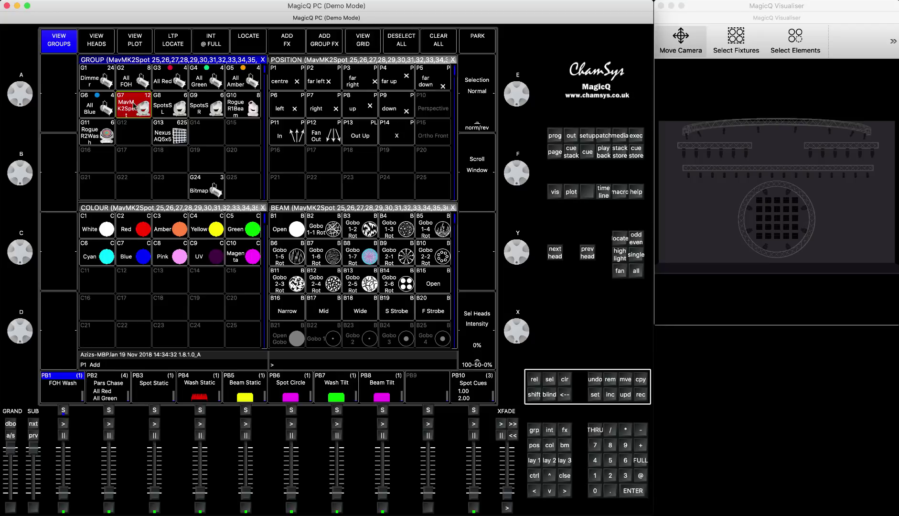
- Preview the pixel-map linevert FX on intensity, then clear the programmer
left_click(287, 47)
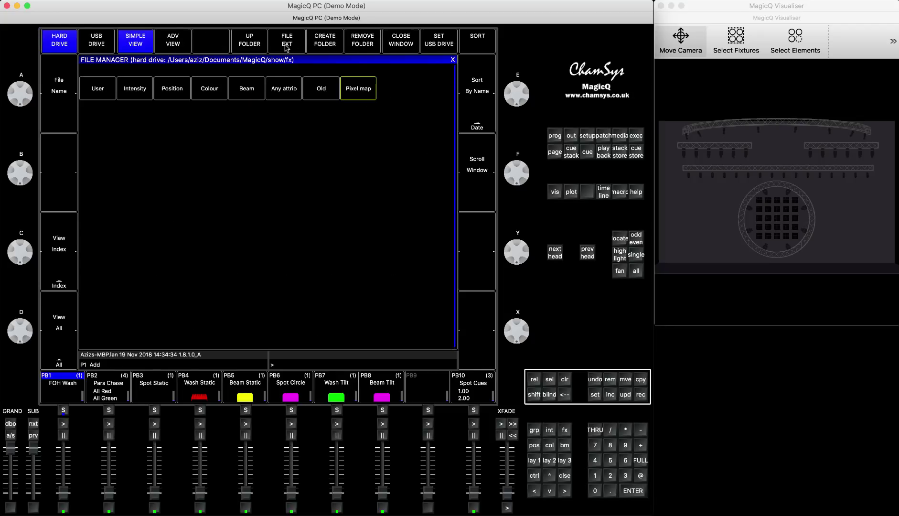
left_click(357, 91)
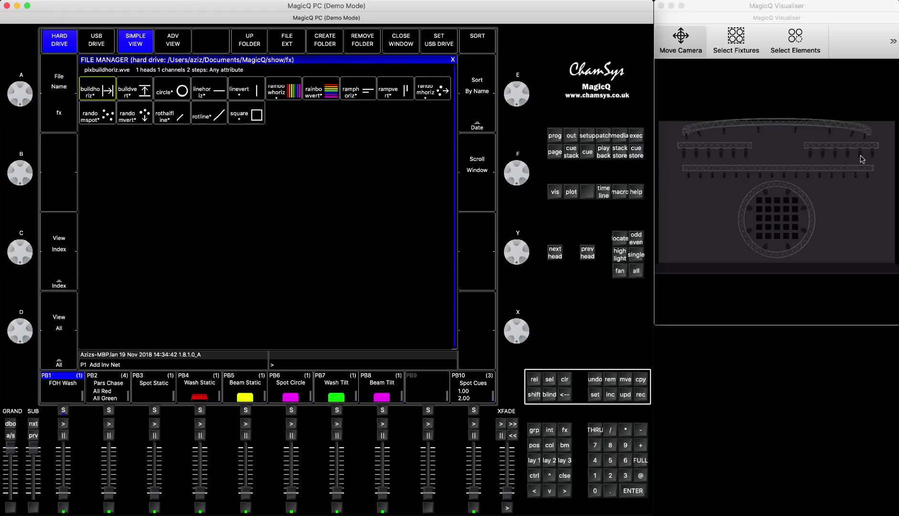
left_click(244, 87)
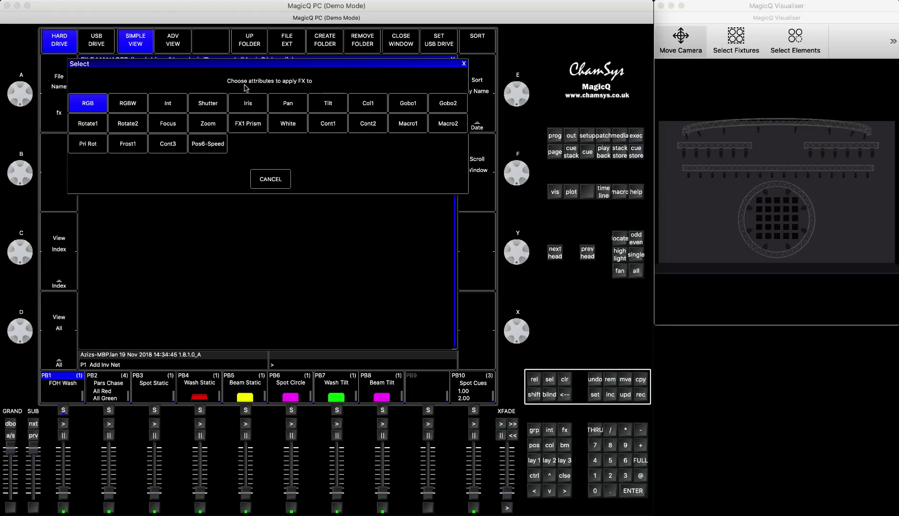
left_click(168, 103)
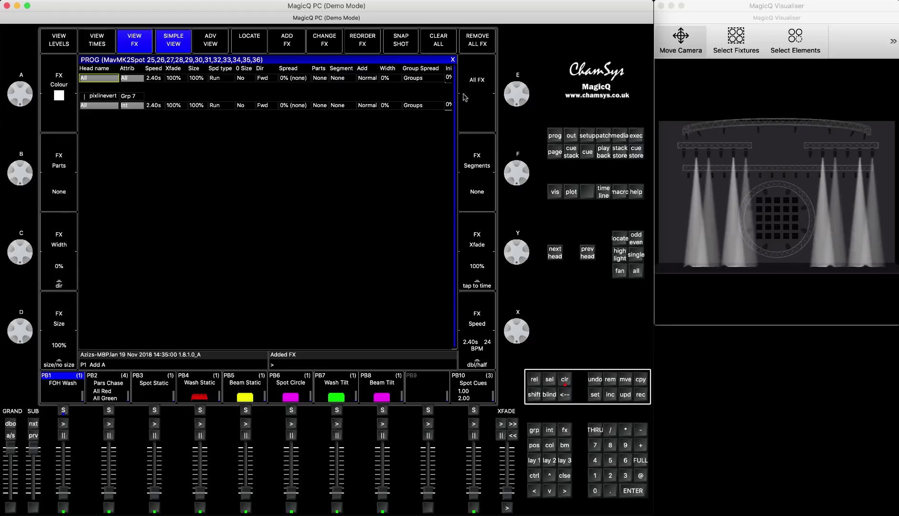
left_click(564, 379)
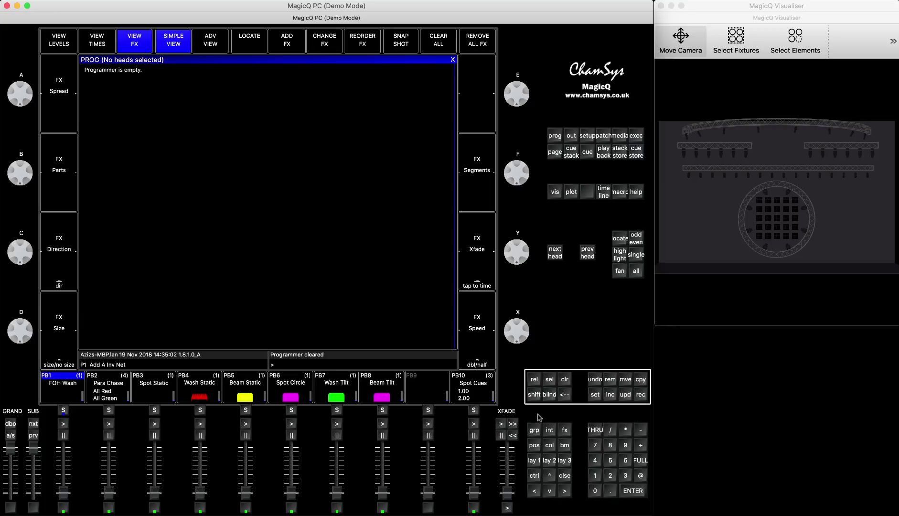
- Select and locate the MavMK2Spot heads, clear the programmer, then reselect group G7
left_click(534, 461)
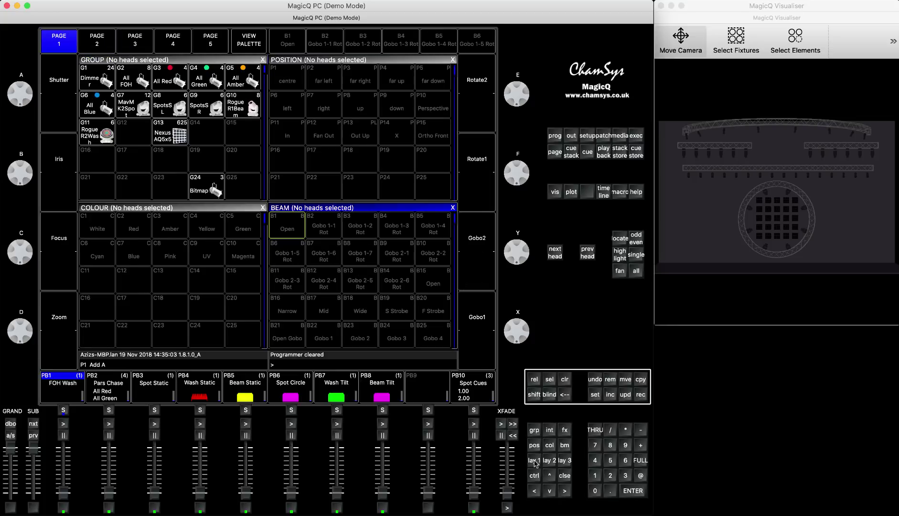
left_click(129, 109)
left_click(620, 237)
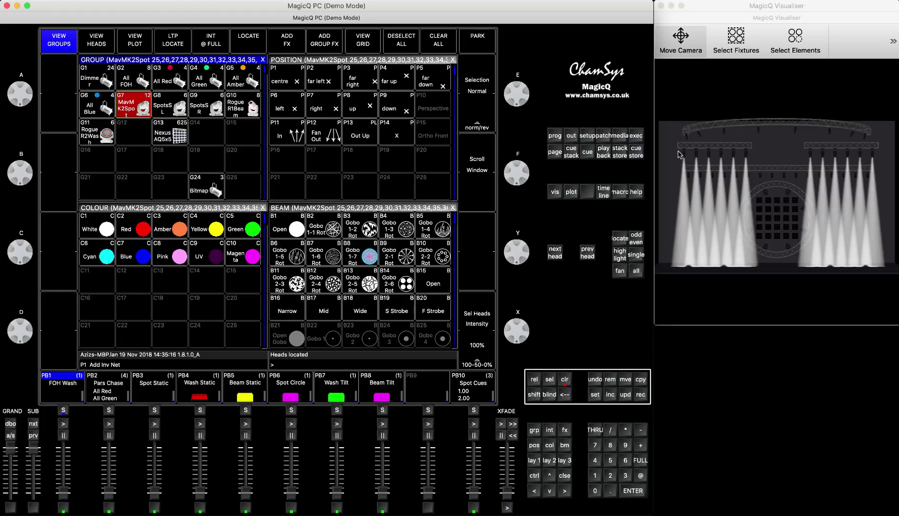
left_click(567, 379)
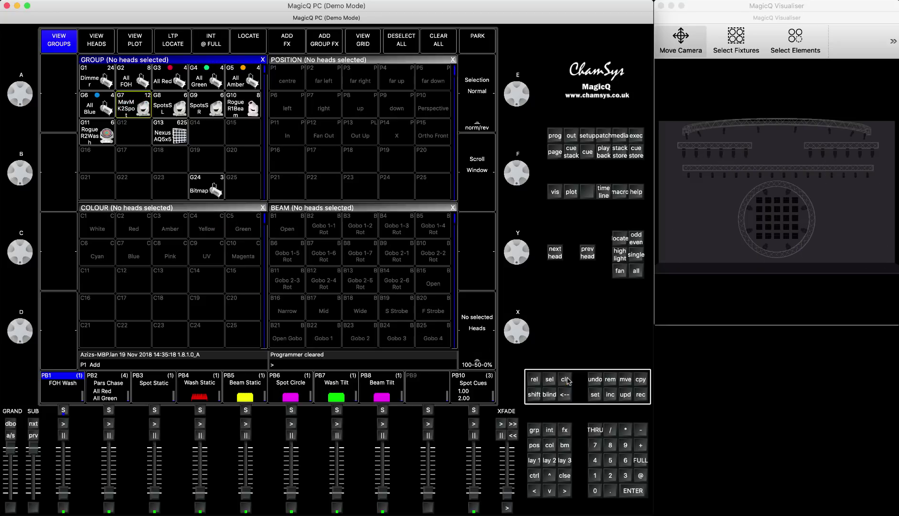
left_click(134, 107)
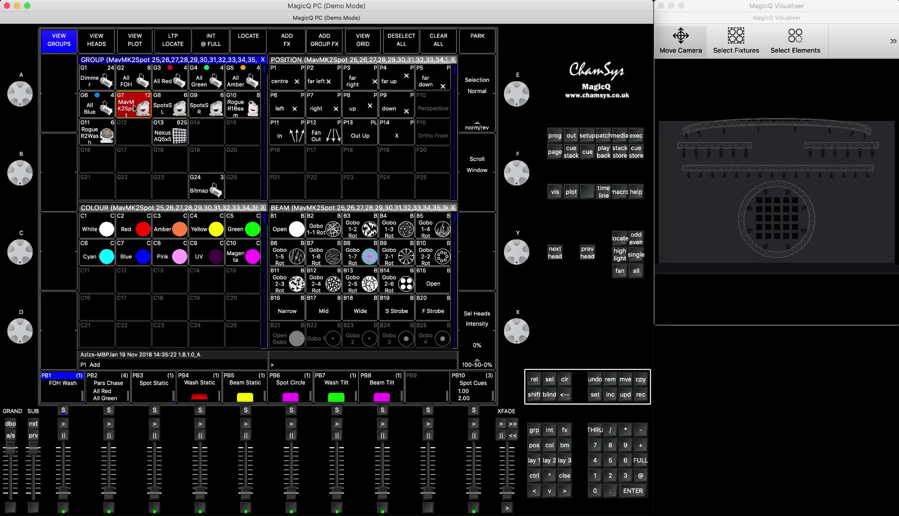
- Set the MavMK2Spot group grid to 12x1 and return to layout 1
left_click(361, 42)
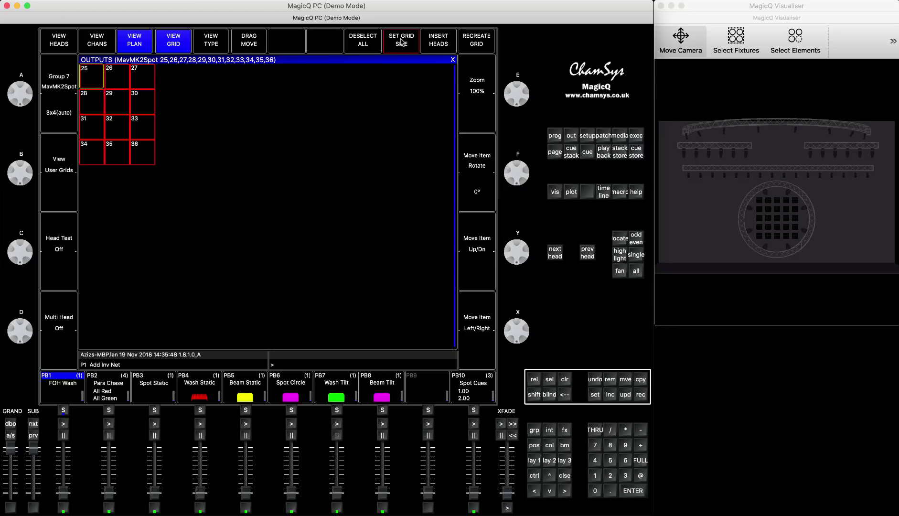
left_click(401, 42)
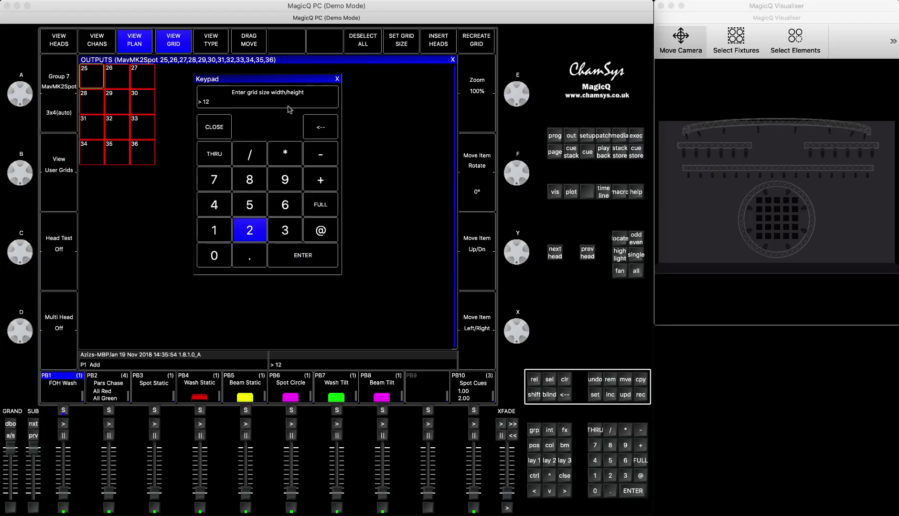
left_click(306, 254)
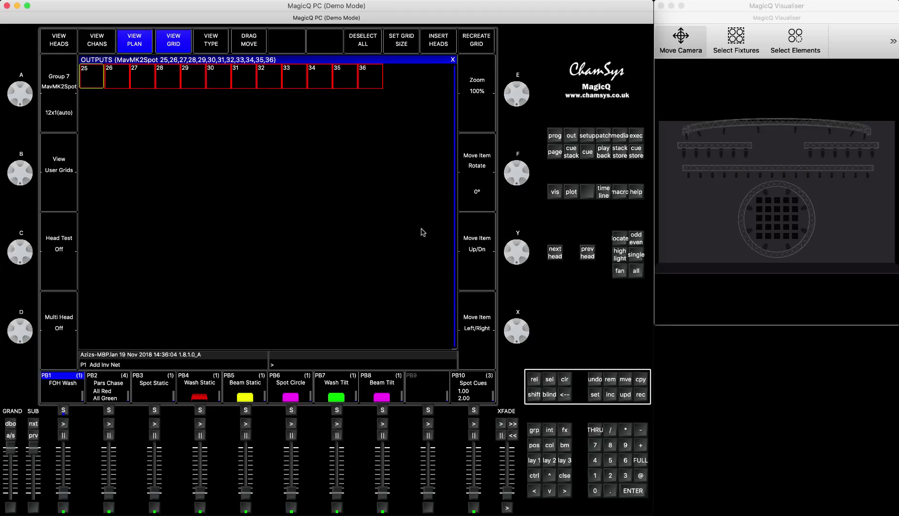
left_click(534, 461)
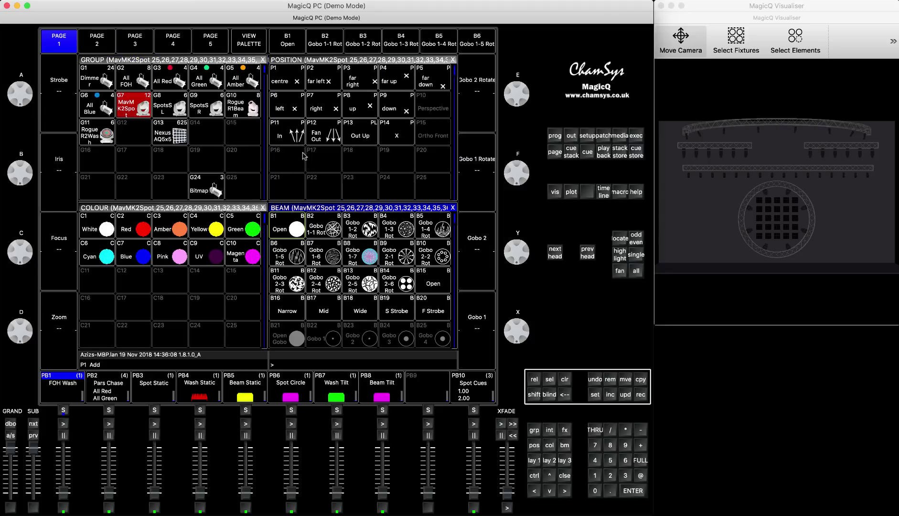
- Apply the pixel-map linevert FX to intensity on the MavMK2Spot group
left_click(135, 109)
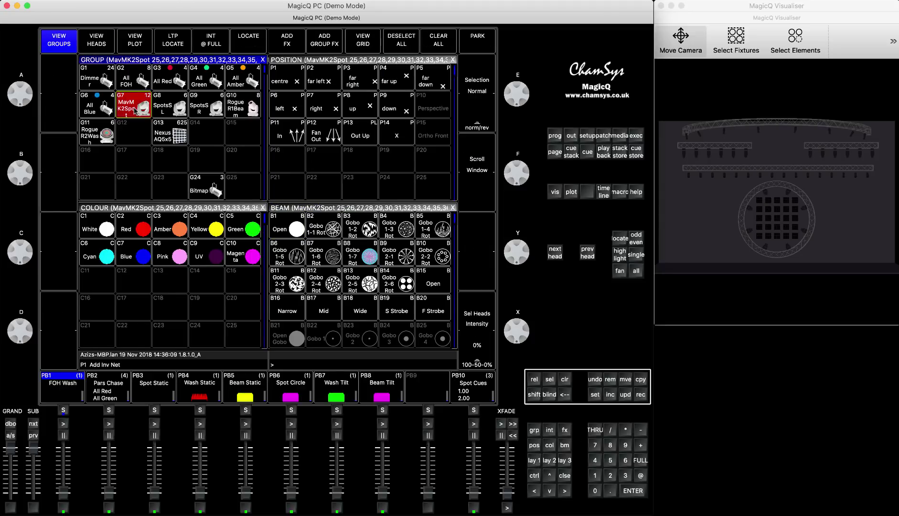
left_click(292, 37)
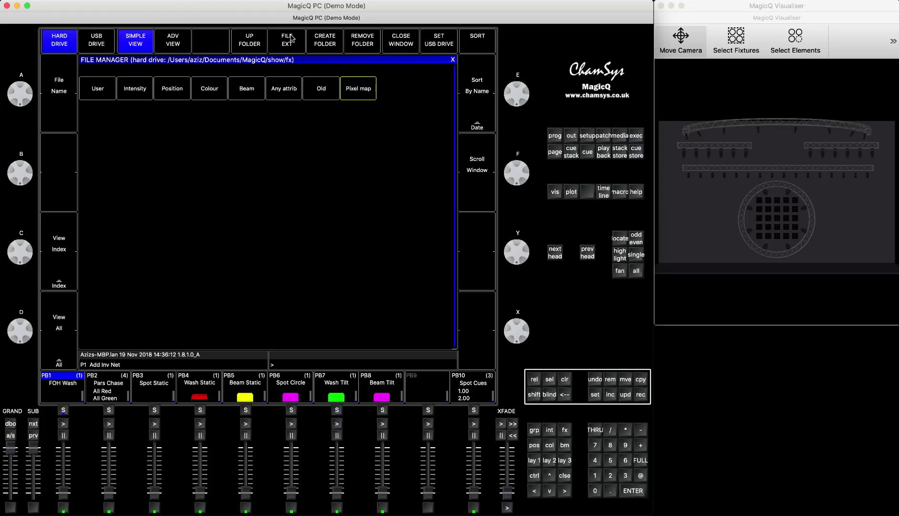
left_click(363, 88)
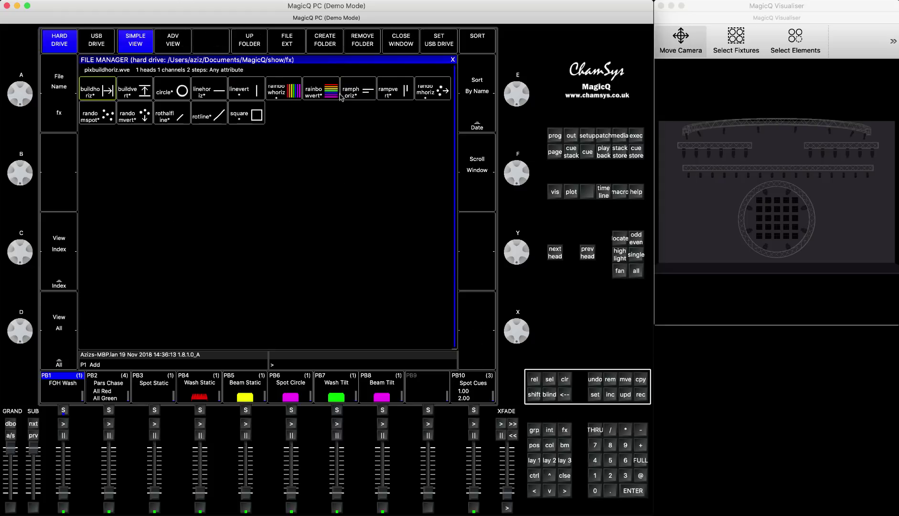
left_click(245, 91)
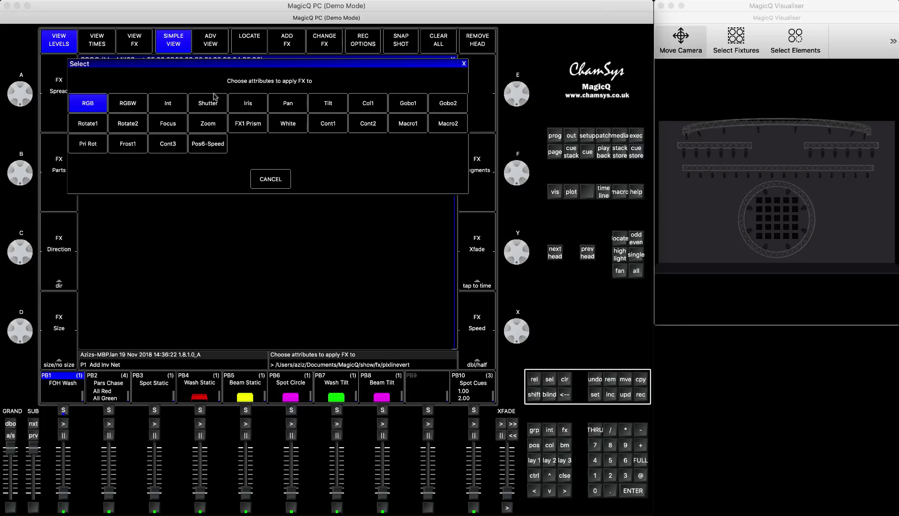
left_click(165, 104)
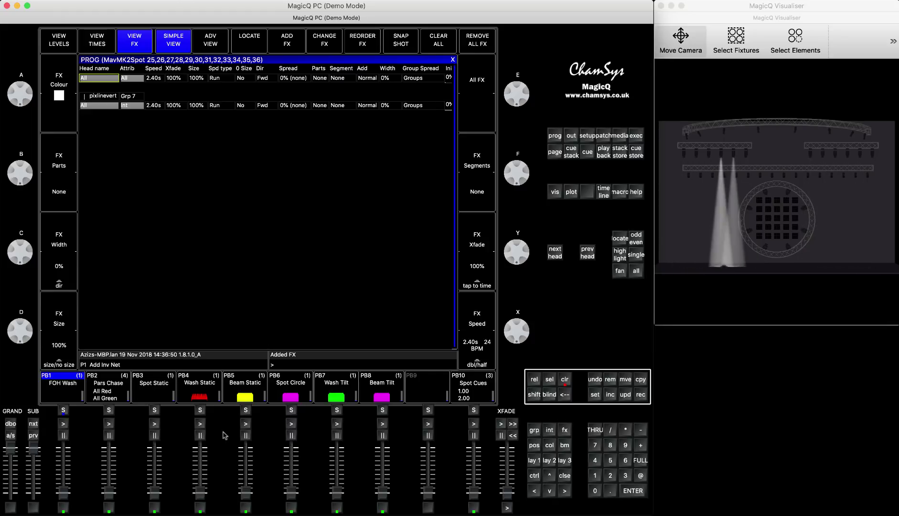
- Record the running line FX as cue 1.00 on playback 6 of page 2
left_click(33, 423)
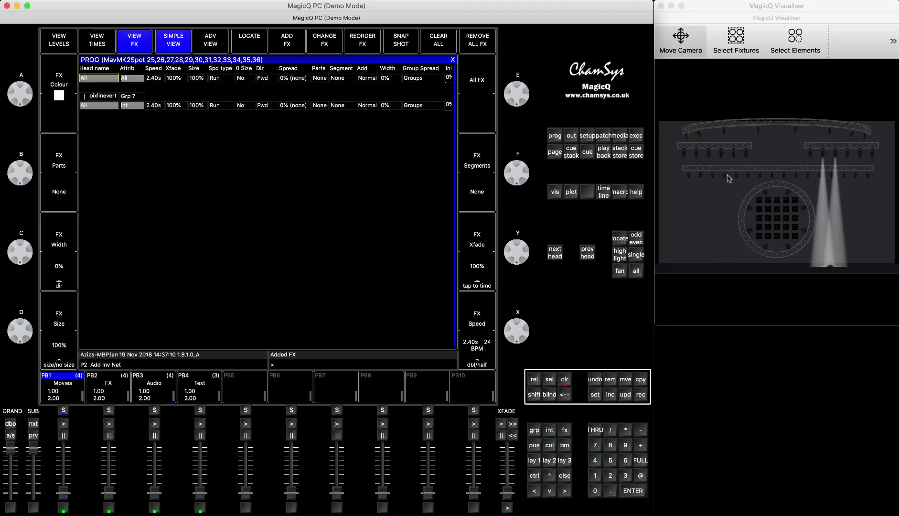
left_click(688, 160)
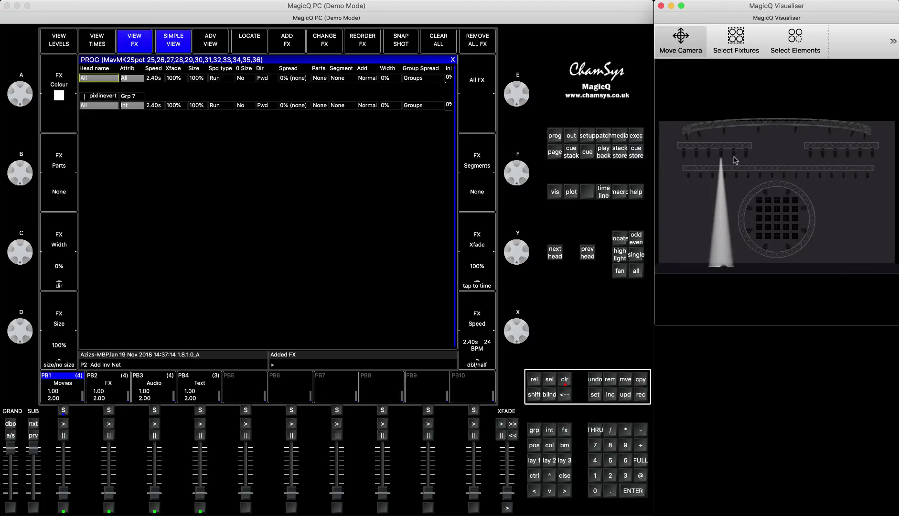
left_click(594, 323)
left_click(640, 394)
left_click(291, 410)
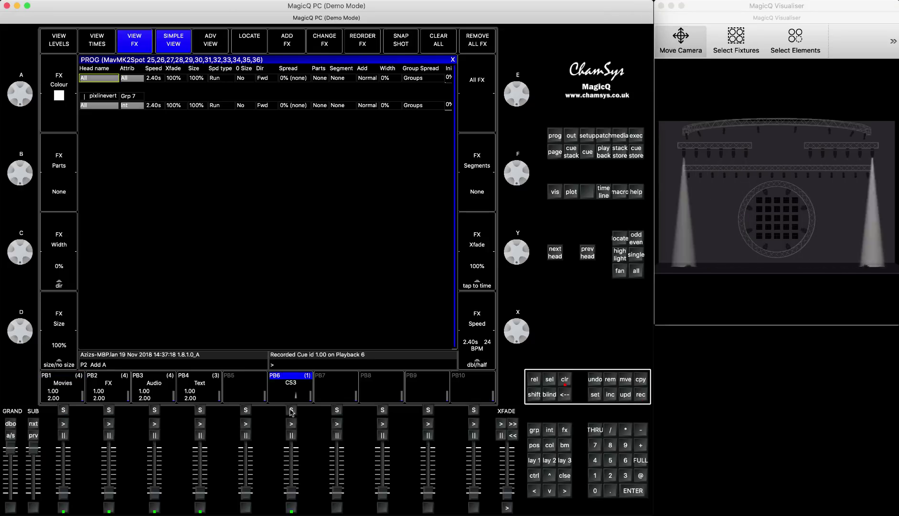
left_click(263, 77)
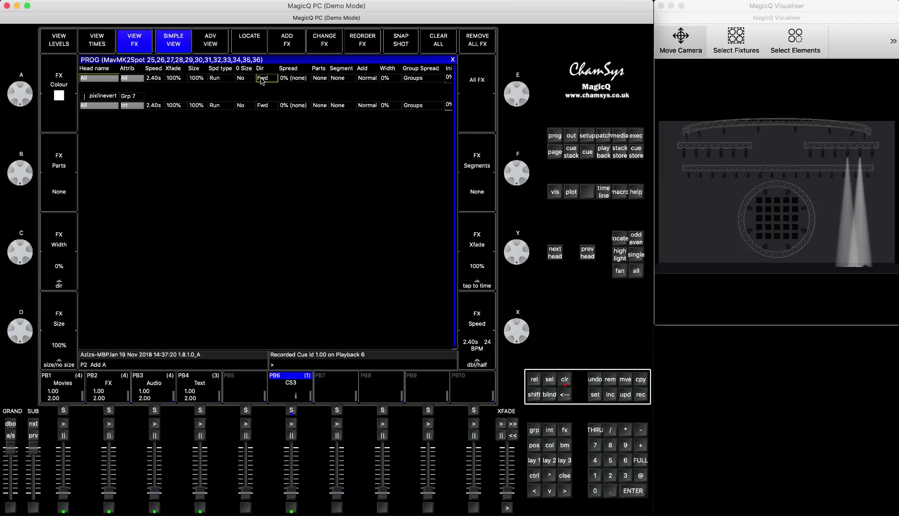